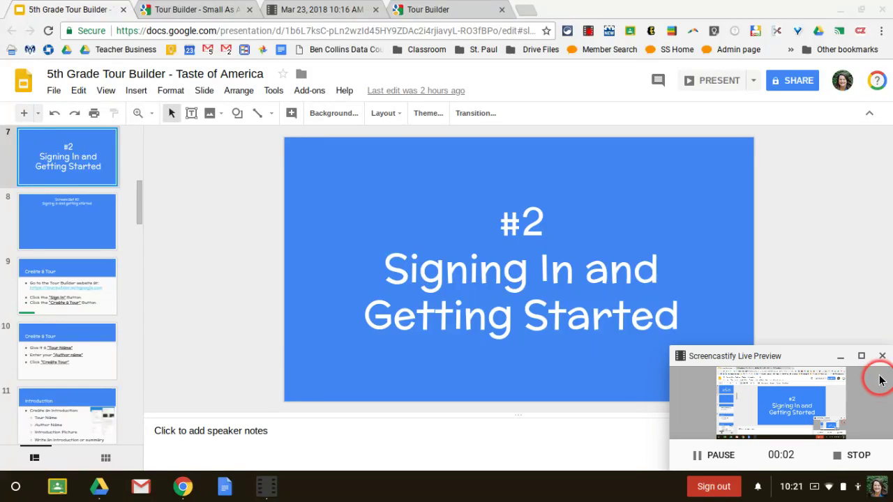
Bring up the Create a Tour slide in the presentation, and sign in on the Tour Builder website
{"action": "left_click", "coordinate": [881, 357]}
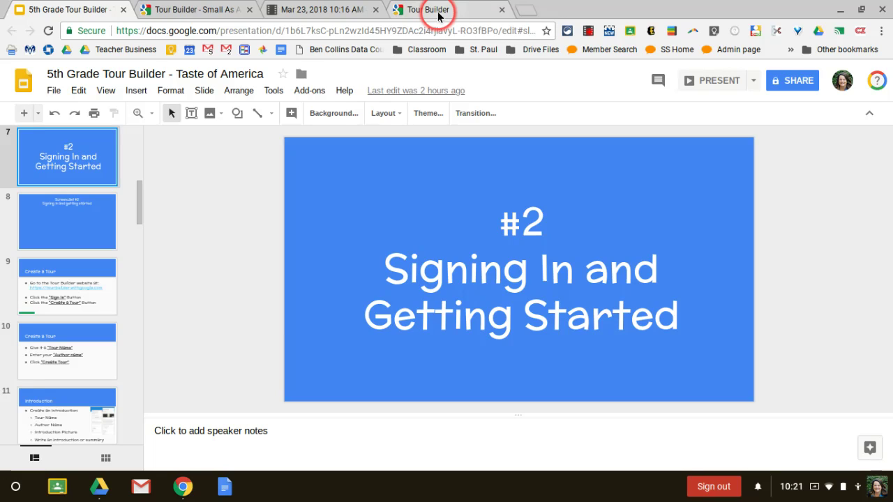
{"action": "left_click", "coordinate": [93, 314]}
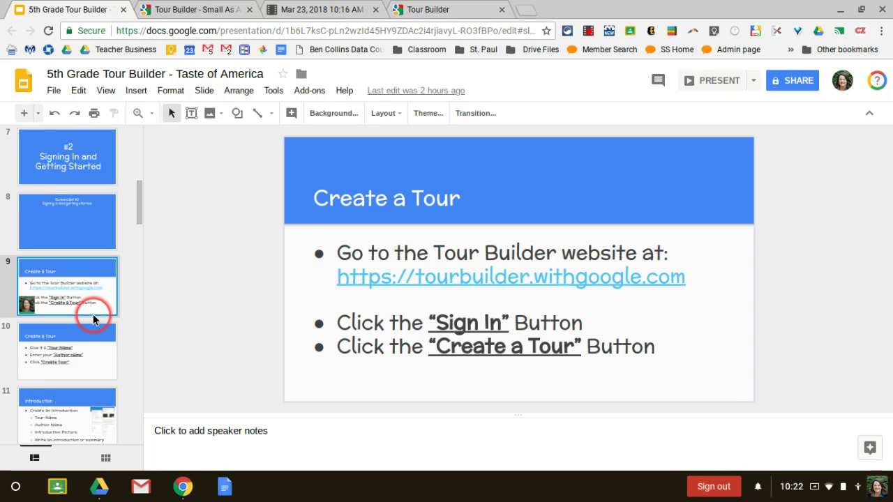
{"action": "left_click", "coordinate": [416, 8]}
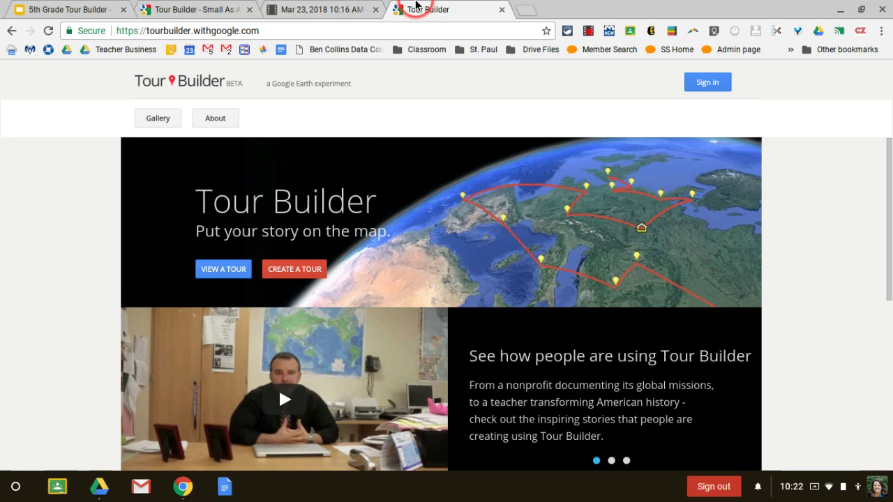
{"action": "left_click", "coordinate": [700, 85]}
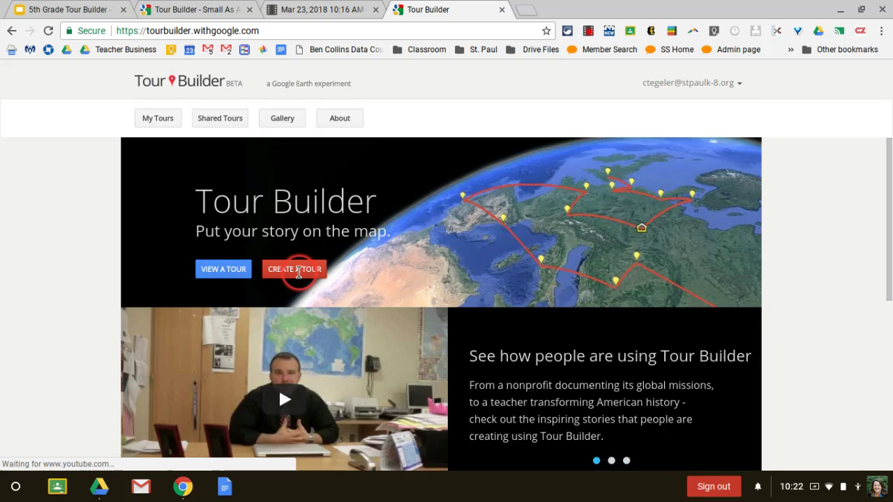
Create a new tour named "Test Tour" with the author's full name entered
{"action": "left_click", "coordinate": [298, 273]}
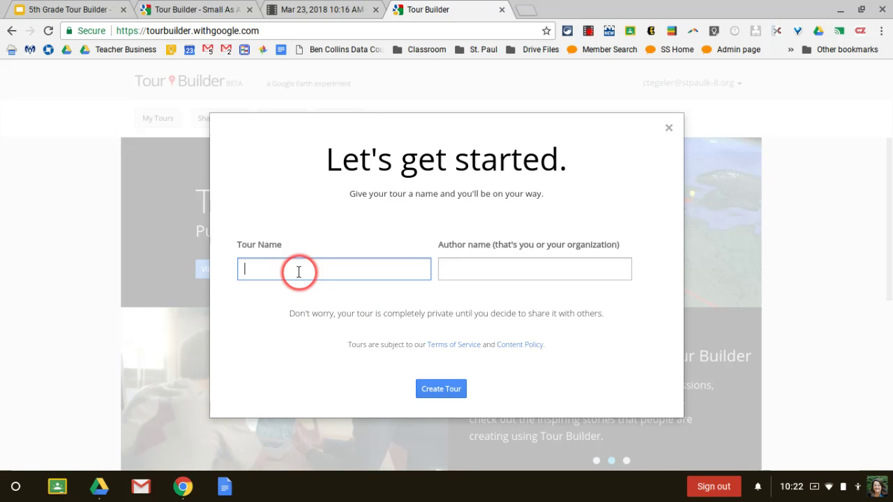
{"action": "type", "text": "Test "}
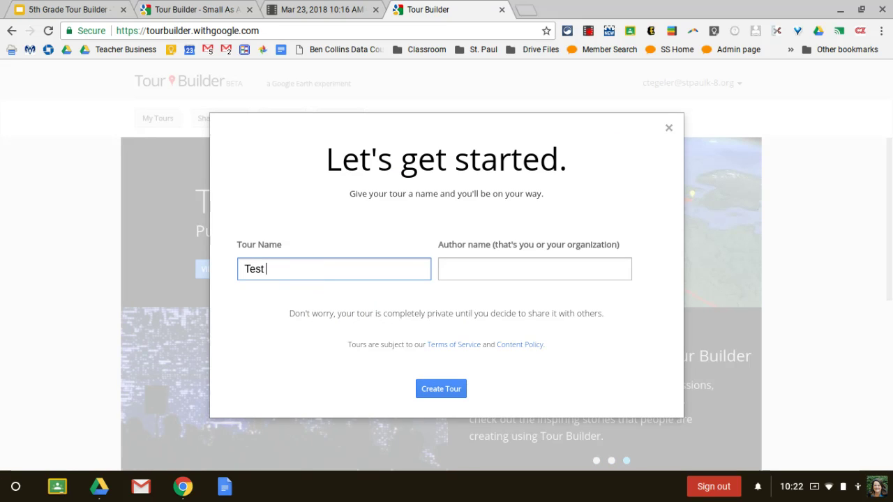
{"action": "type", "text": "Tour"}
{"action": "left_click", "coordinate": [536, 270]}
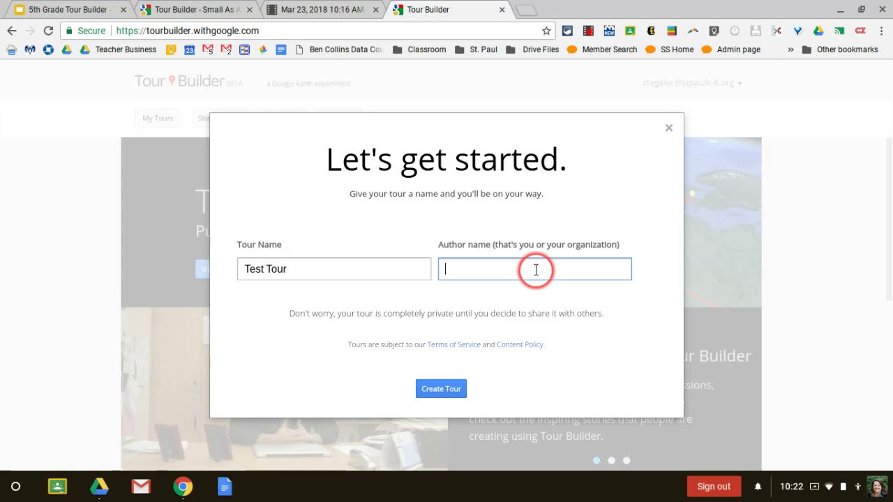
{"action": "type", "text": "Colleen Tegeler"}
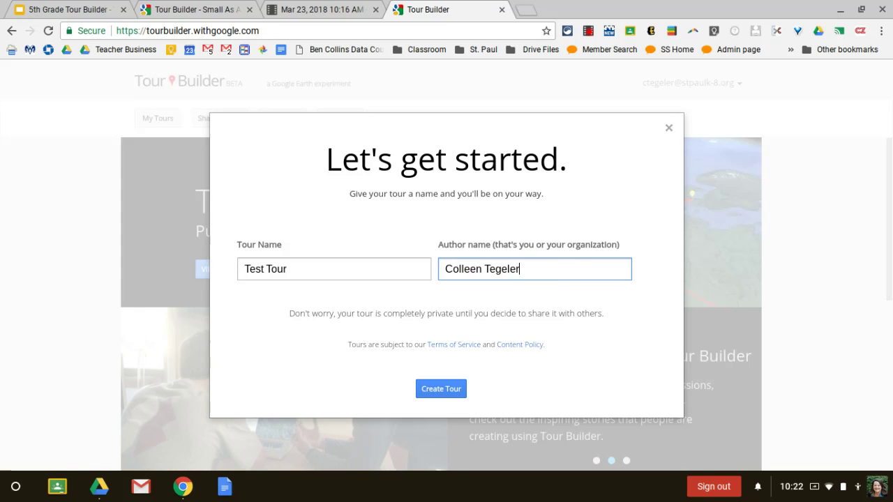
{"action": "left_click", "coordinate": [570, 345]}
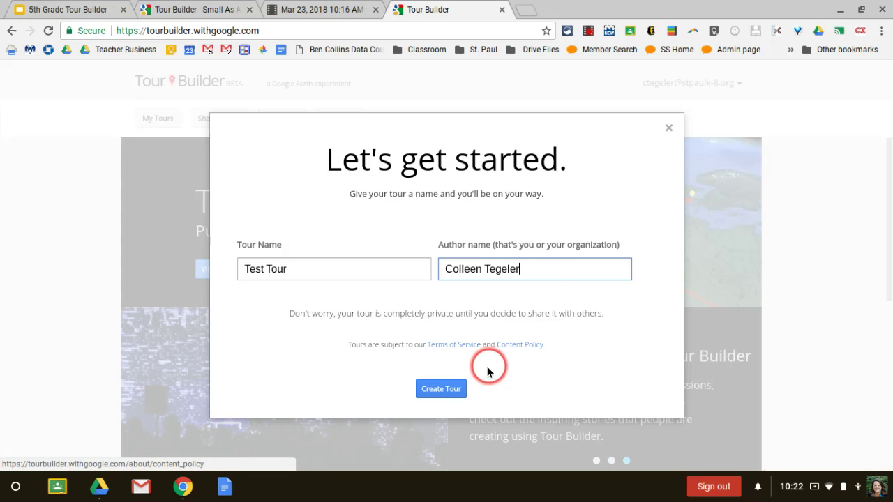
{"action": "left_click", "coordinate": [442, 389]}
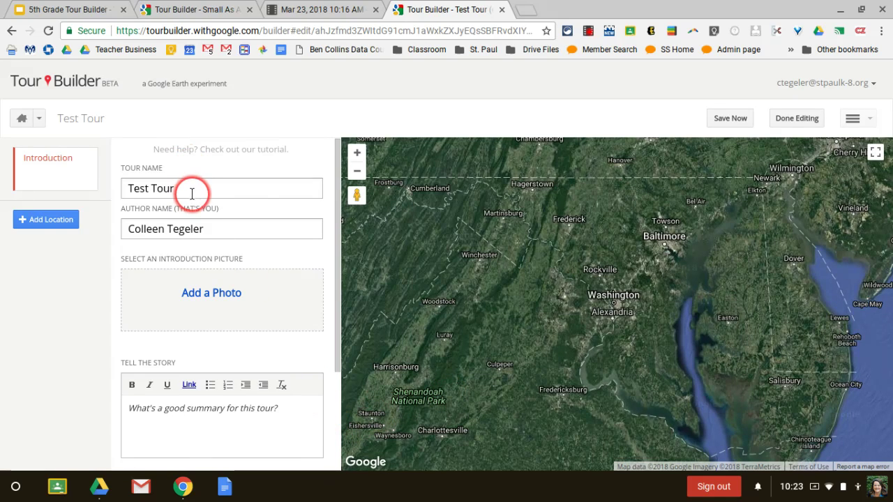
Start adding an introduction picture to the tour, using image search as the photo source
{"action": "scroll", "coordinate": [195, 193], "scroll_direction": "down", "scroll_amount": 2}
{"action": "scroll", "coordinate": [192, 194], "scroll_direction": "down", "scroll_amount": 1}
{"action": "scroll", "coordinate": [192, 196], "scroll_direction": "up", "scroll_amount": 2}
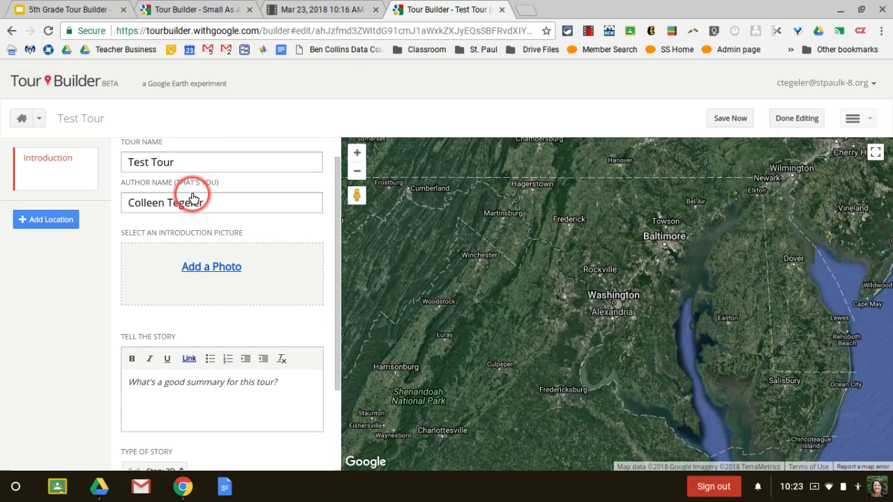
{"action": "scroll", "coordinate": [194, 203], "scroll_direction": "down", "scroll_amount": 1}
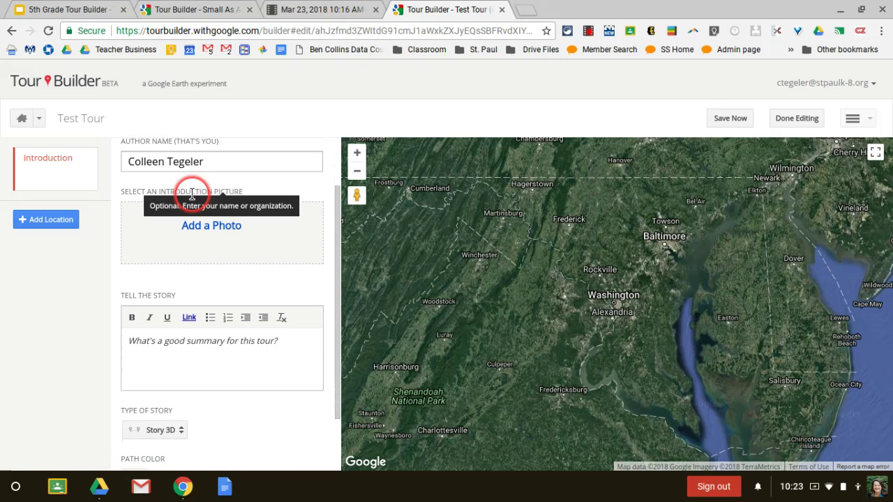
{"action": "left_click", "coordinate": [213, 229]}
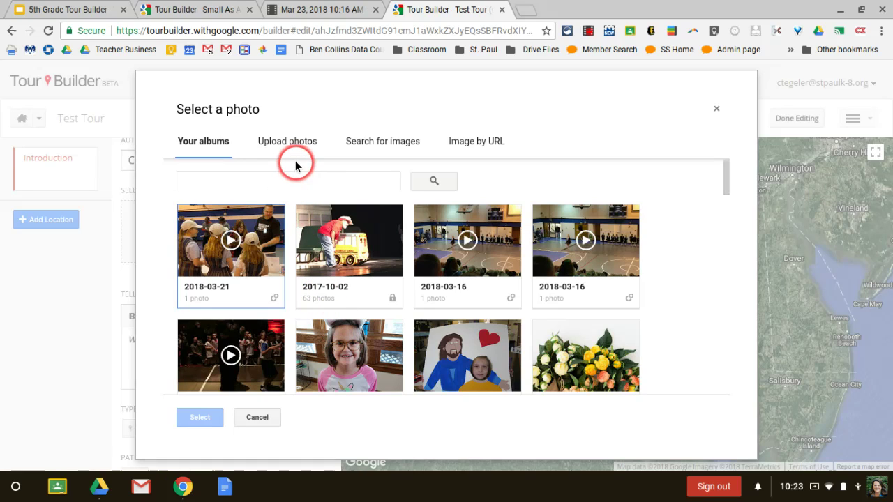
{"action": "left_click", "coordinate": [374, 147]}
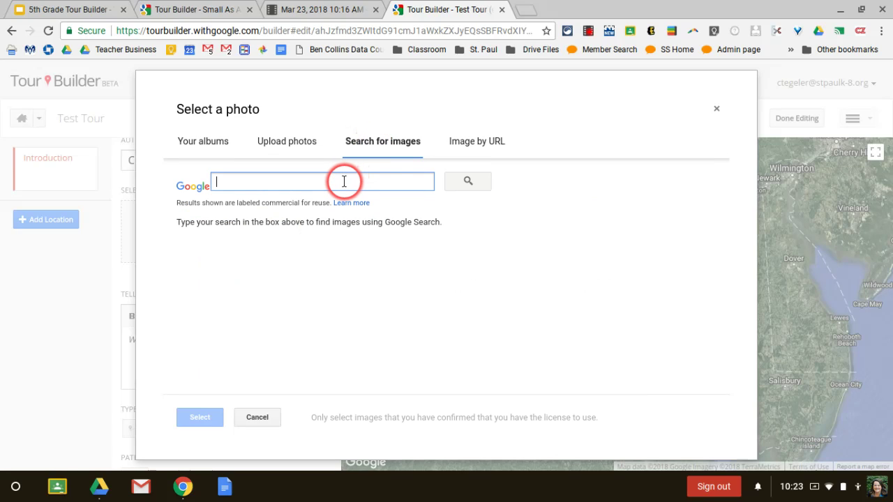
{"action": "type", "text": "rock"}
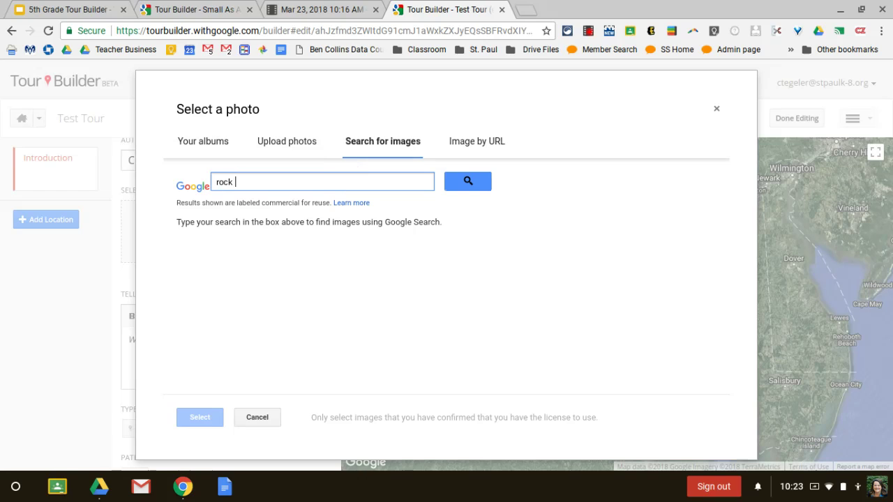
{"action": "key", "text": "BackSpace"}
{"action": "key", "text": "BackSpace"}
{"action": "key", "text": "BackSpace"}
{"action": "key", "text": "BackSpace"}
{"action": "key", "text": "BackSpace"}
Search the images for "ohio flag" and use the first result as the tour's introduction picture
{"action": "type", "text": "ohio flag"}
{"action": "key", "text": "Return"}
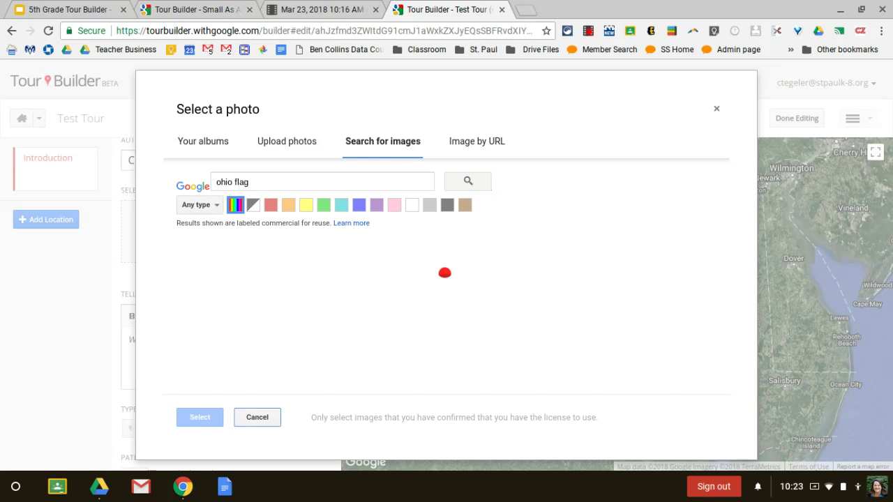
{"action": "left_click", "coordinate": [225, 319]}
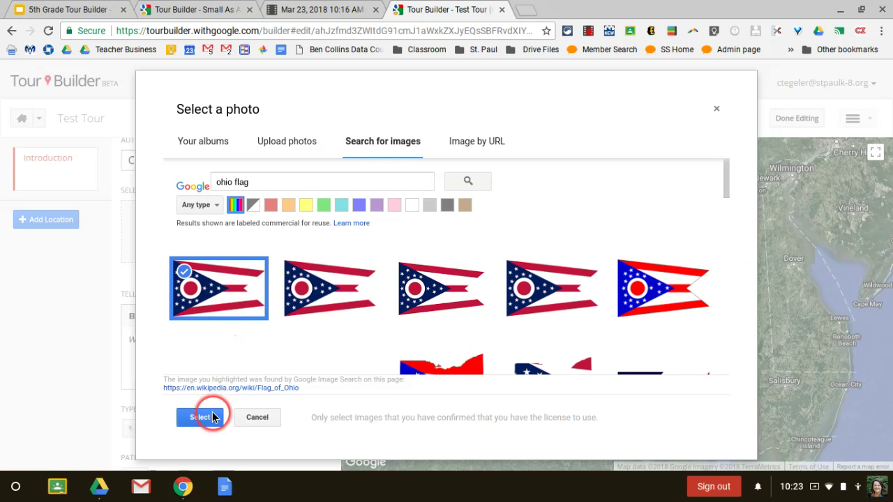
{"action": "left_click", "coordinate": [200, 417]}
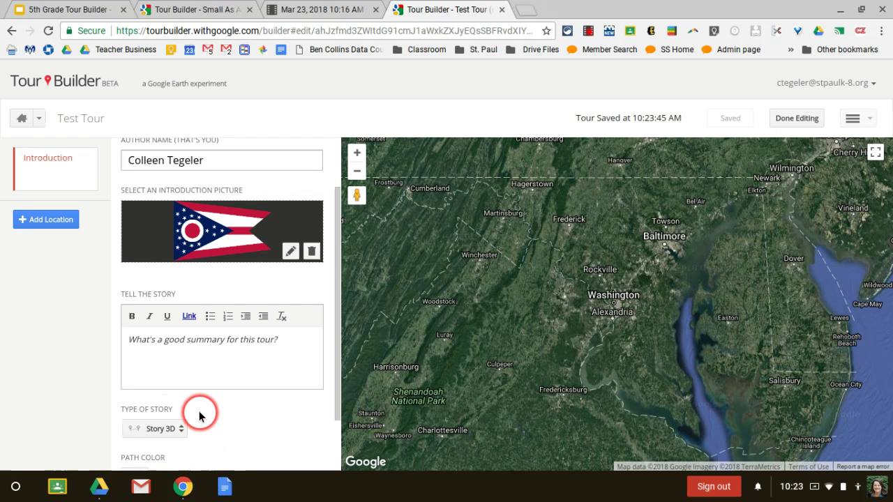
Write "Welcome to Ohio!" as the tour's introduction story, followed by a new line
{"action": "left_click", "coordinate": [217, 364]}
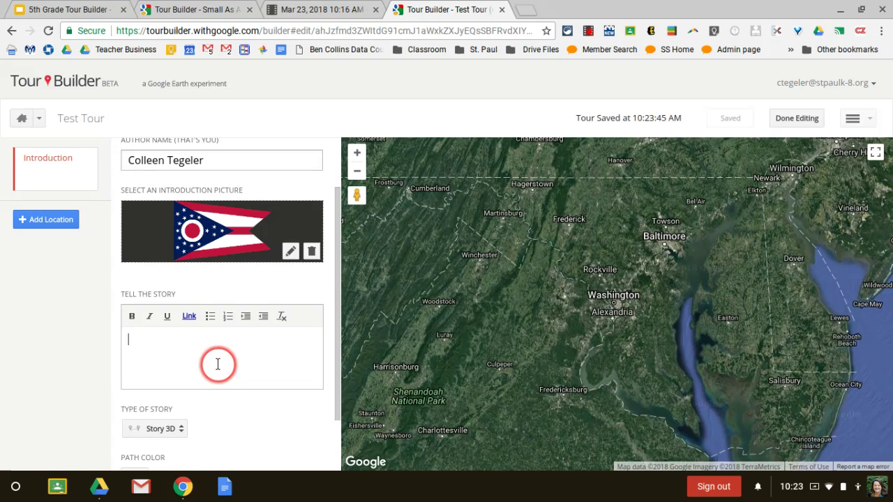
{"action": "type", "text": "We"}
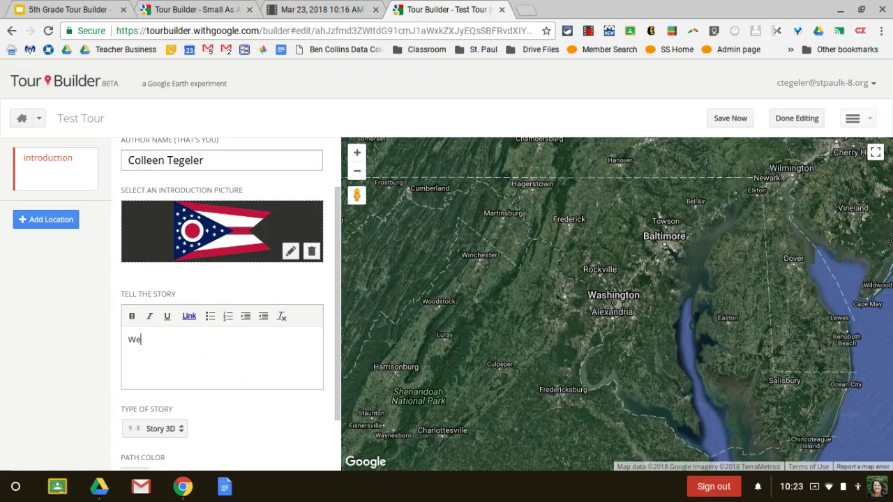
{"action": "type", "text": "lcome to Ohio!"}
{"action": "key", "text": "Return"}
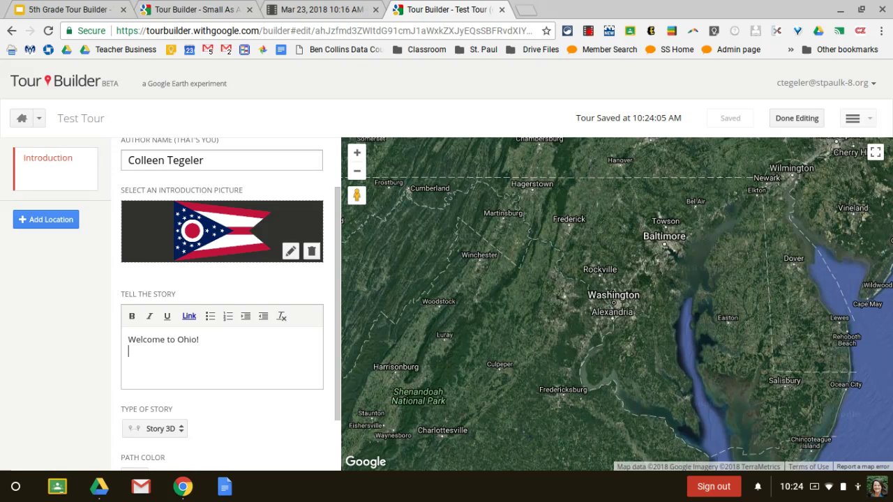
{"action": "scroll", "coordinate": [222, 302], "scroll_direction": "down", "scroll_amount": 1}
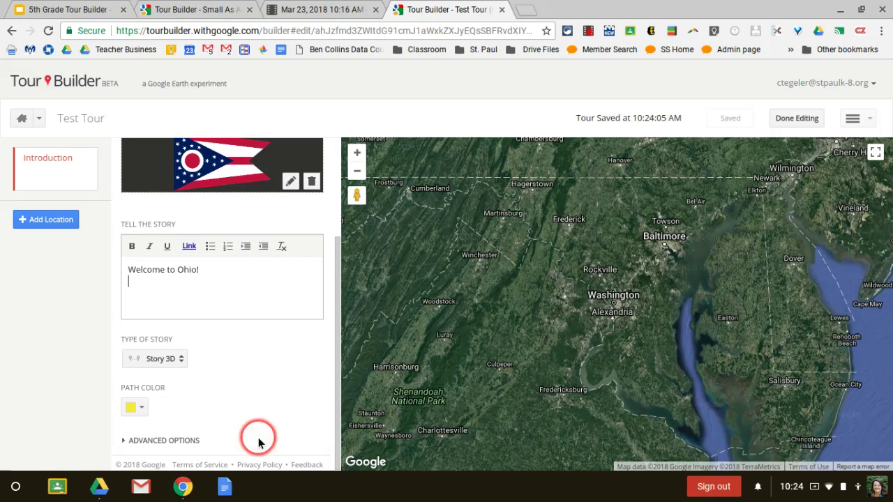
{"action": "key", "text": "Return"}
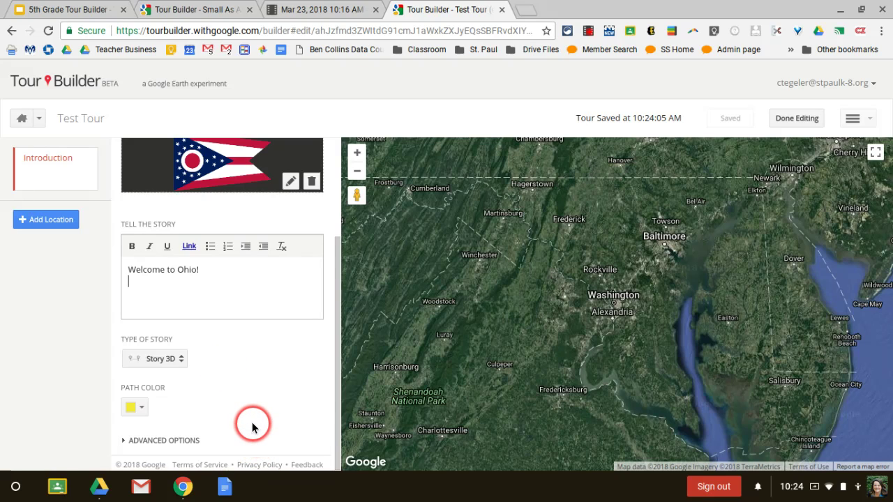
Start a link on the word "Ohio" in the story text and open a blank browser tab for finding its address
{"action": "double_click", "coordinate": [185, 269]}
{"action": "left_click", "coordinate": [189, 247]}
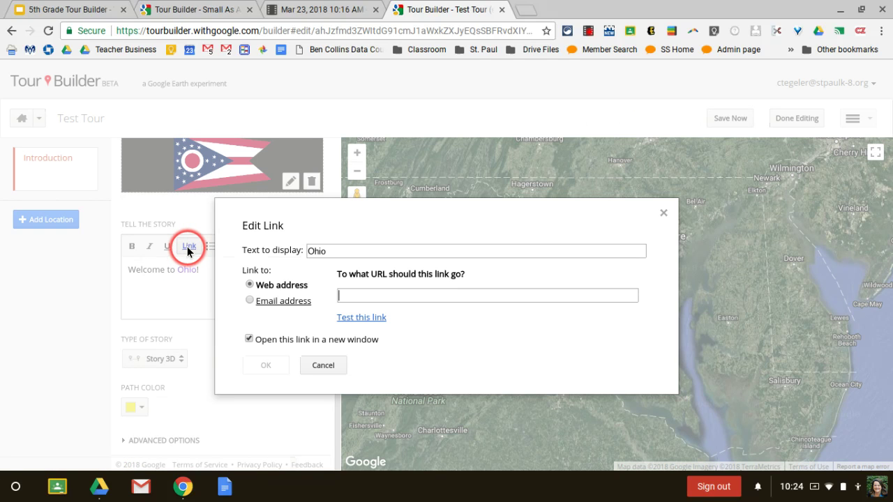
{"action": "left_click", "coordinate": [524, 13]}
{"action": "type", "text": "ohio"}
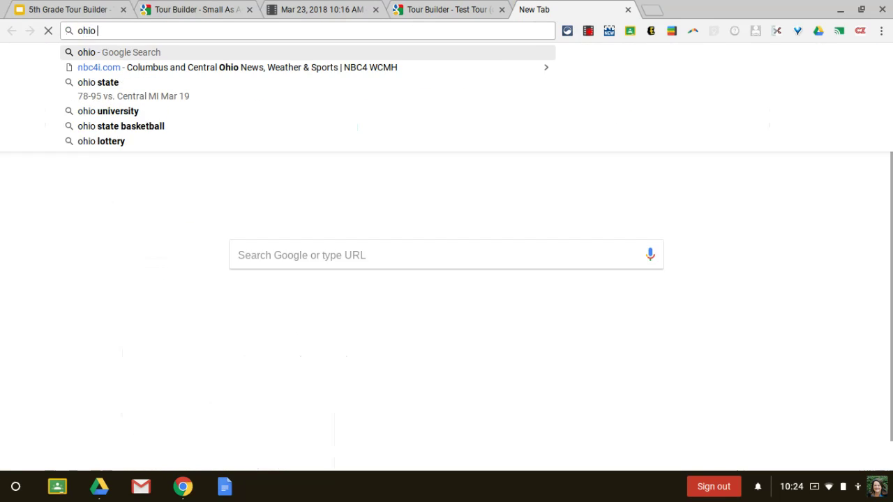
{"action": "key", "text": "BackSpace"}
{"action": "key", "text": "BackSpace"}
{"action": "key", "text": "BackSpace"}
{"action": "key", "text": "BackSpace"}
Search the web for "state of ohio website" and copy the address of the Ohio.gov home page
{"action": "type", "text": "state o"}
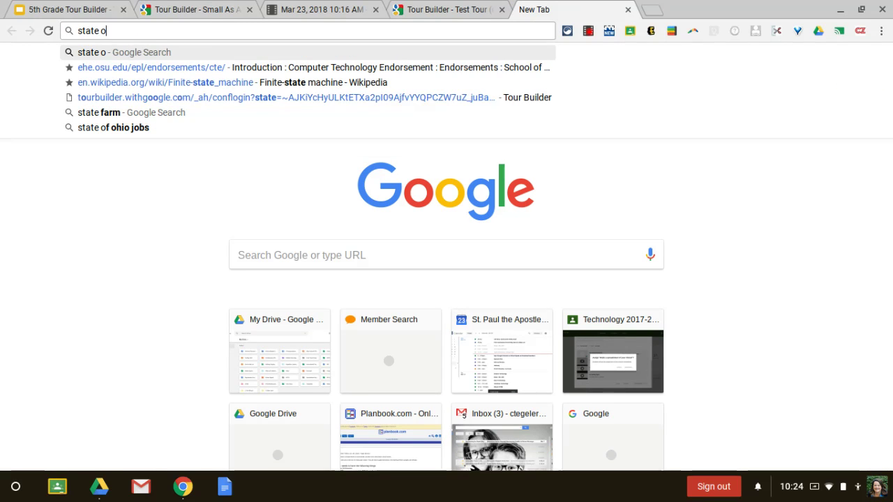
{"action": "type", "text": "f ohiowebsite"}
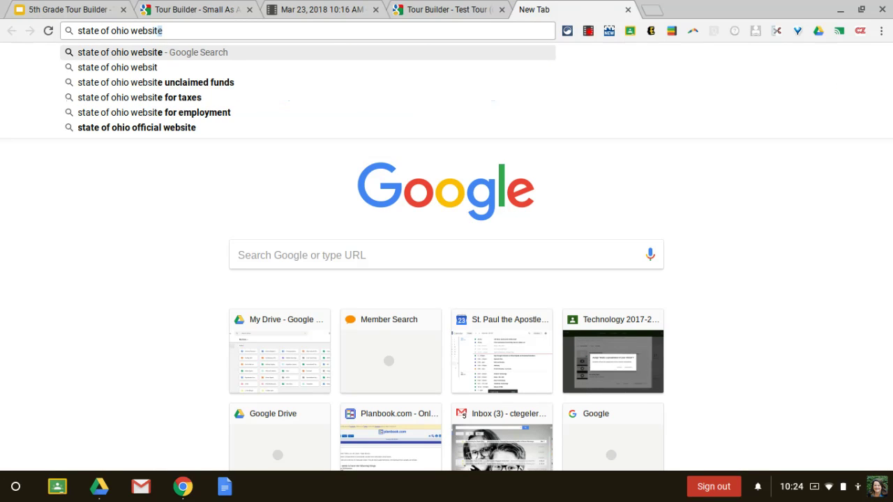
{"action": "key", "text": "Return"}
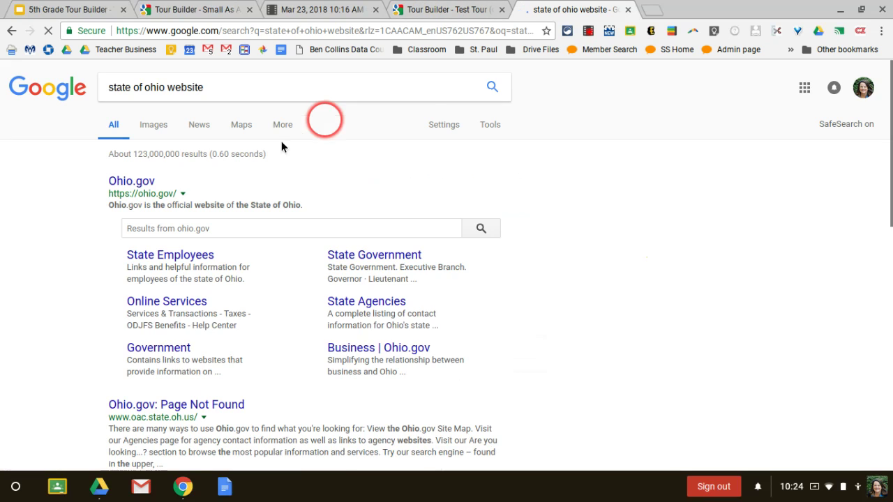
{"action": "left_click", "coordinate": [146, 183]}
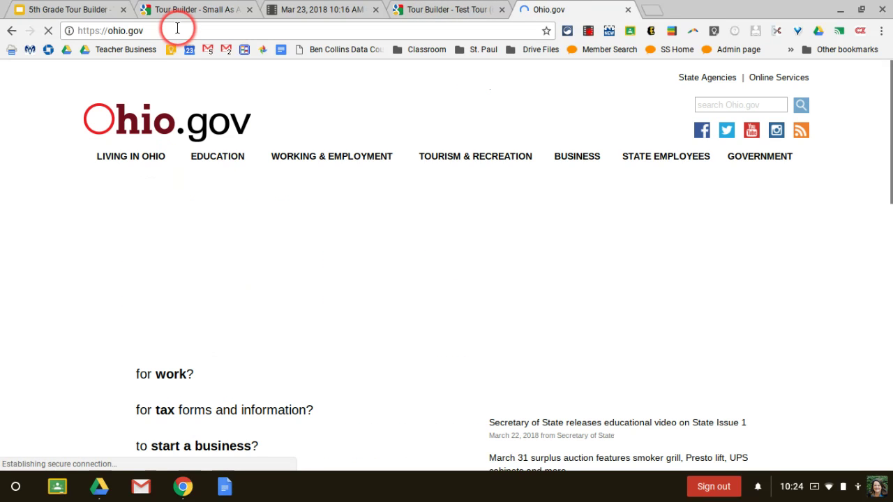
{"action": "left_click", "coordinate": [175, 29]}
{"action": "key", "text": "ctrl+c"}
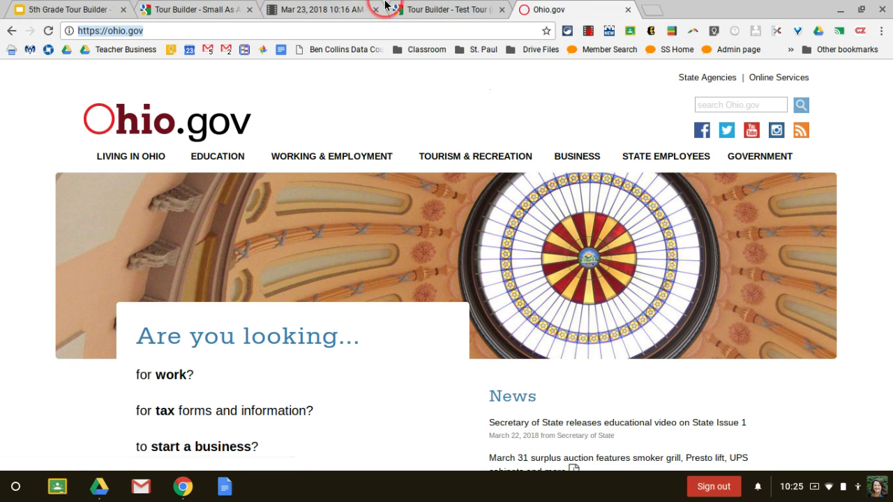
{"action": "left_click", "coordinate": [455, 9]}
{"action": "left_click", "coordinate": [418, 295]}
{"action": "key", "text": "ctrl+v"}
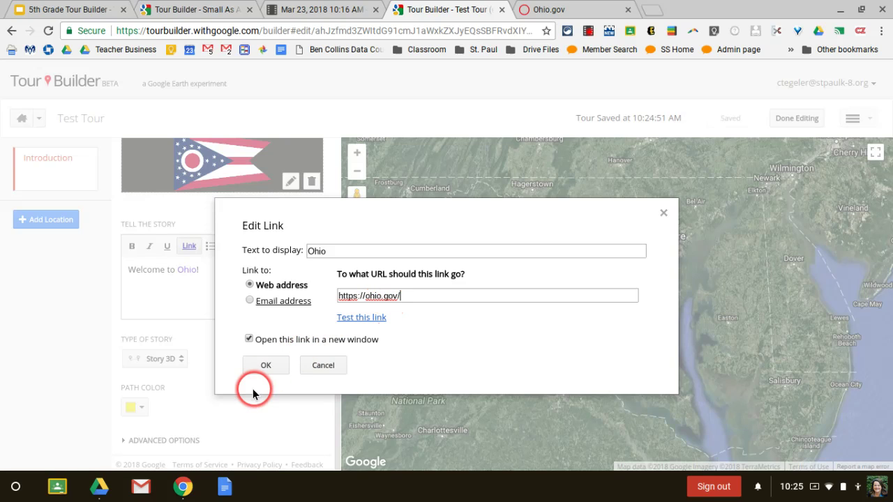
{"action": "left_click", "coordinate": [265, 365]}
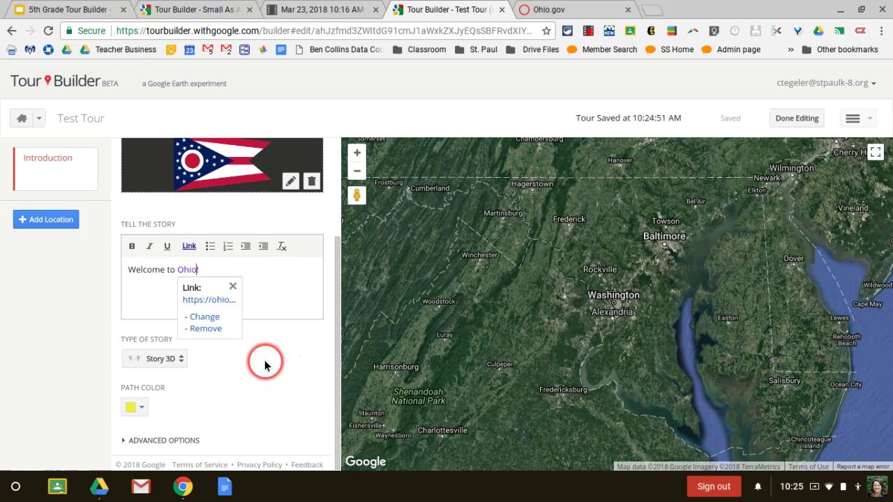
{"action": "left_click", "coordinate": [277, 307]}
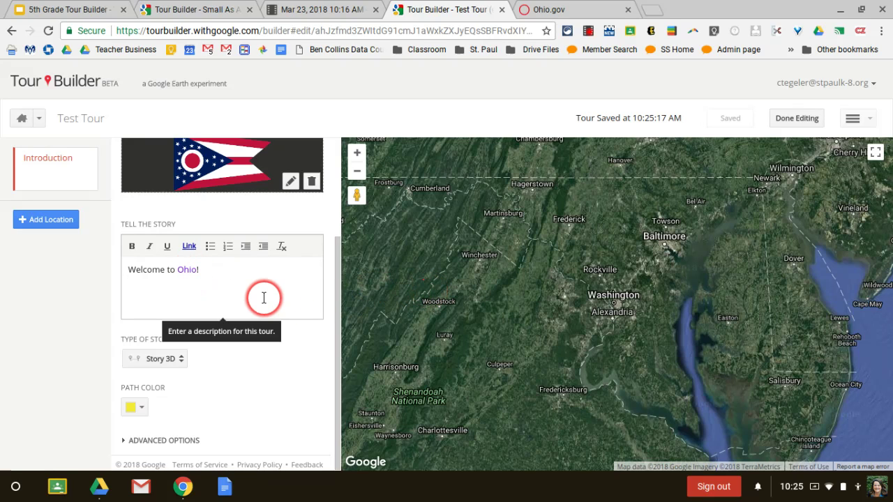
{"action": "scroll", "coordinate": [612, 268], "scroll_direction": "down", "scroll_amount": 3}
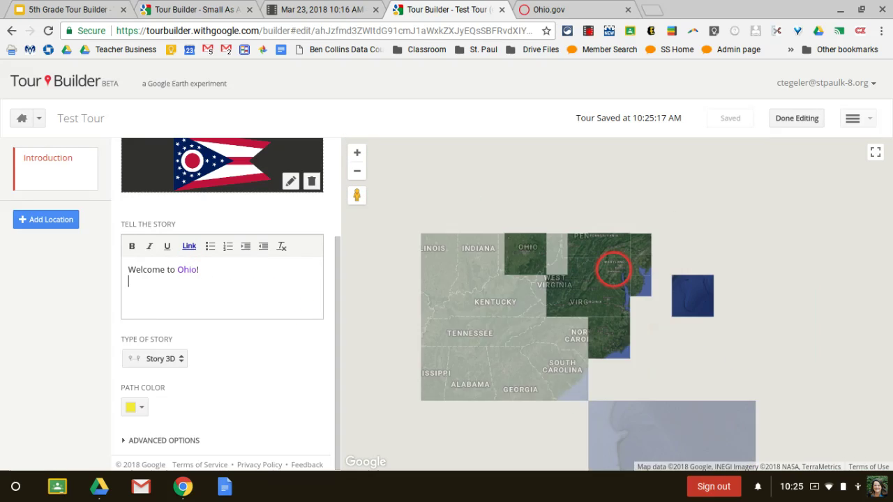
{"action": "scroll", "coordinate": [613, 269], "scroll_direction": "up", "scroll_amount": 3}
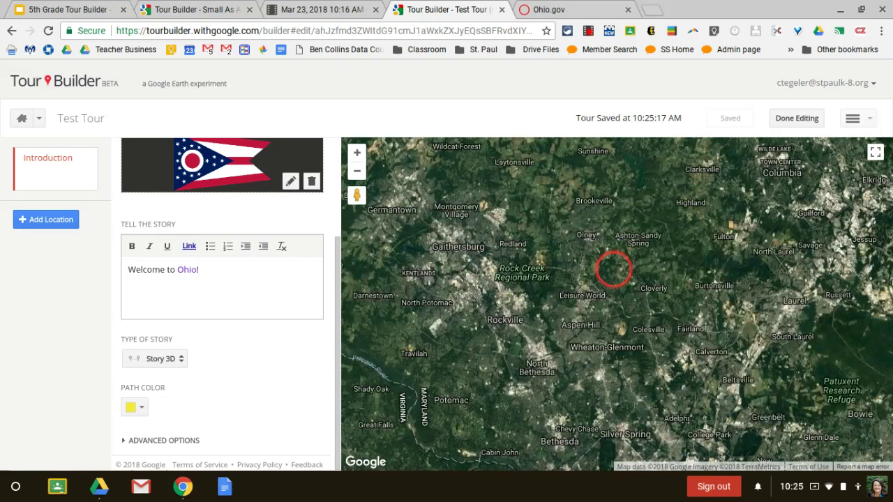